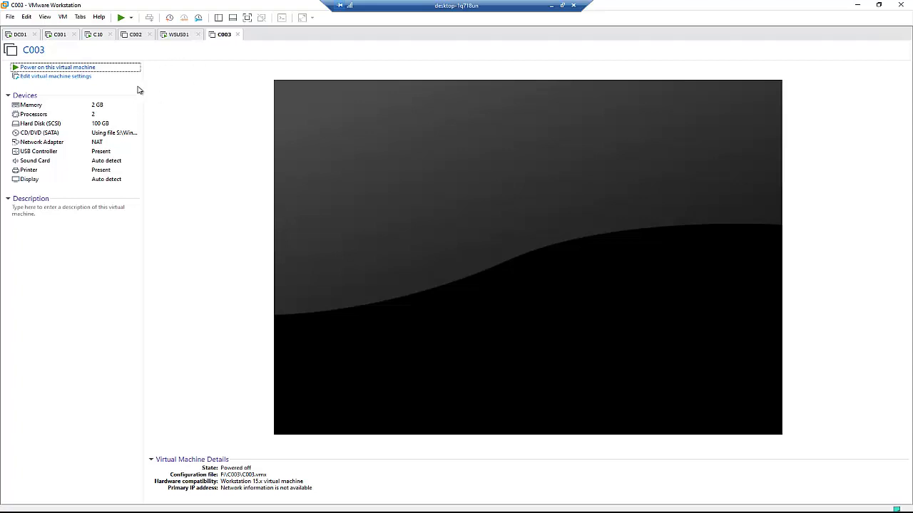
# Step: Take a snapshot of the C003 virtual machine named "Snapshot 1 Before software installation"
pyautogui.click(64, 17)
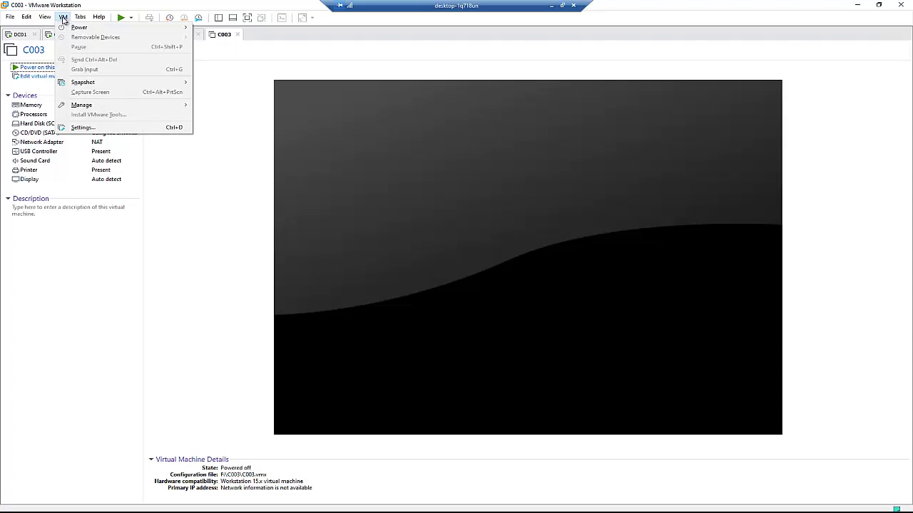
pyautogui.moveTo(84, 85)
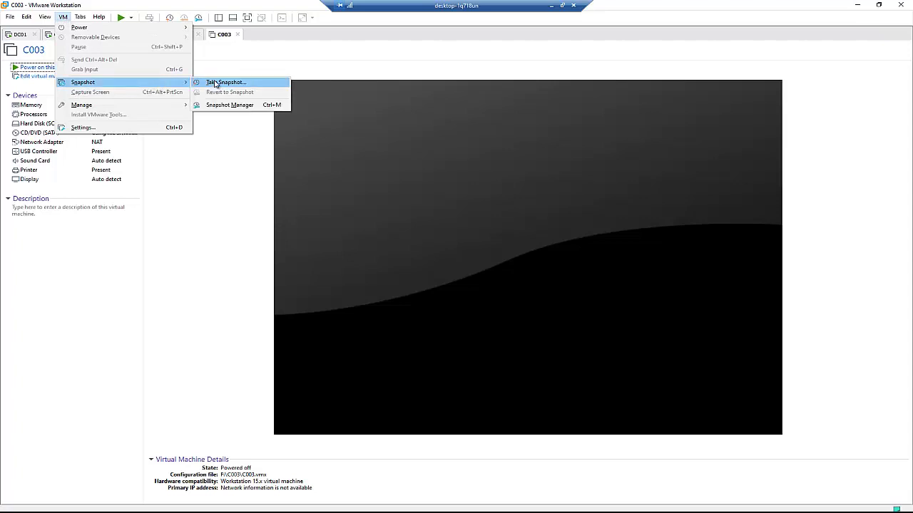
pyautogui.rightClick(224, 38)
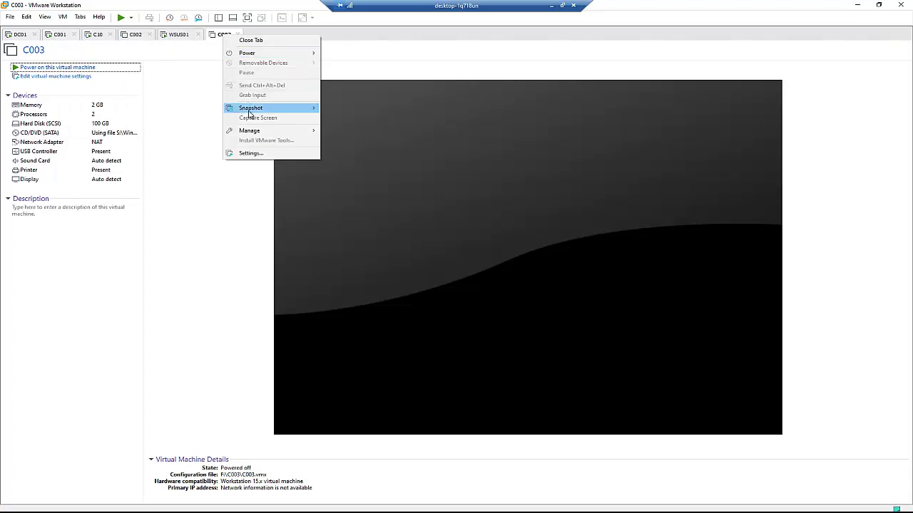
pyautogui.moveTo(251, 114)
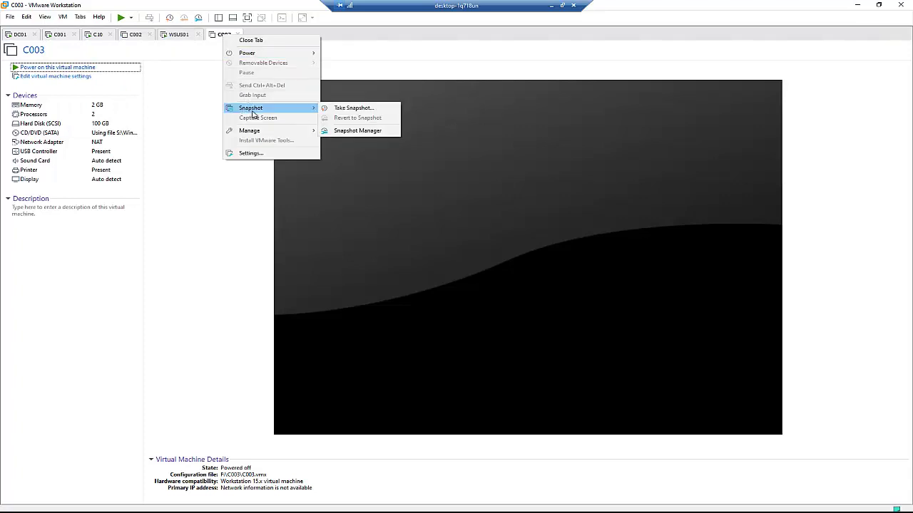
pyautogui.click(342, 109)
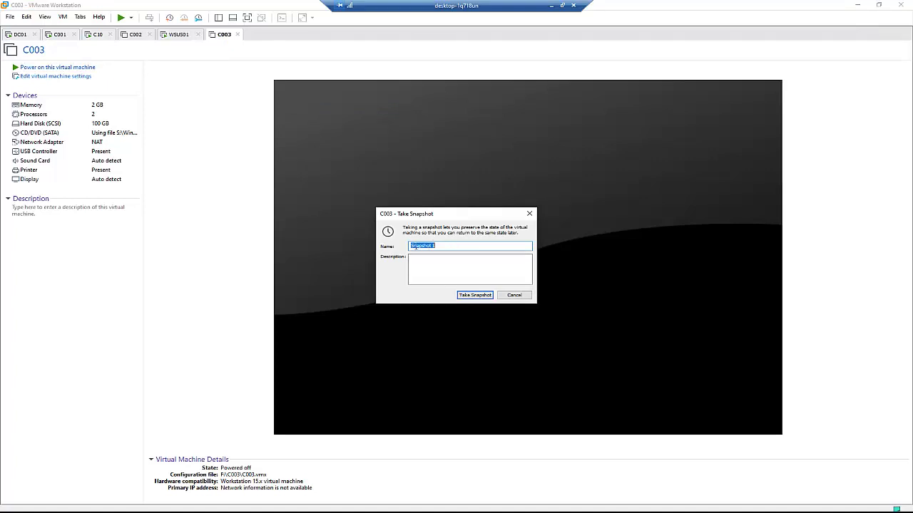
pyautogui.click(443, 247)
pyautogui.write('Before software installation')
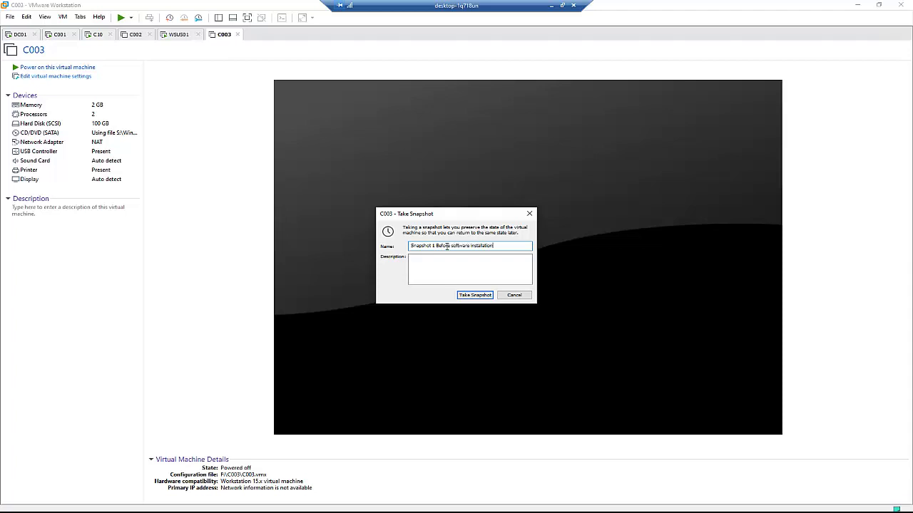
pyautogui.click(474, 295)
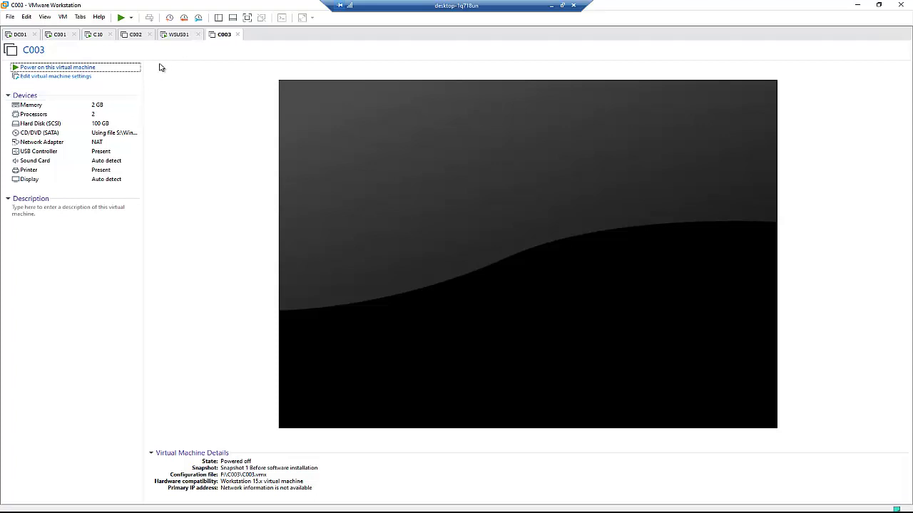
# Step: Power on C003 and get a Ninite installer from ninite.com with Chrome and Firefox selected
pyautogui.click(73, 68)
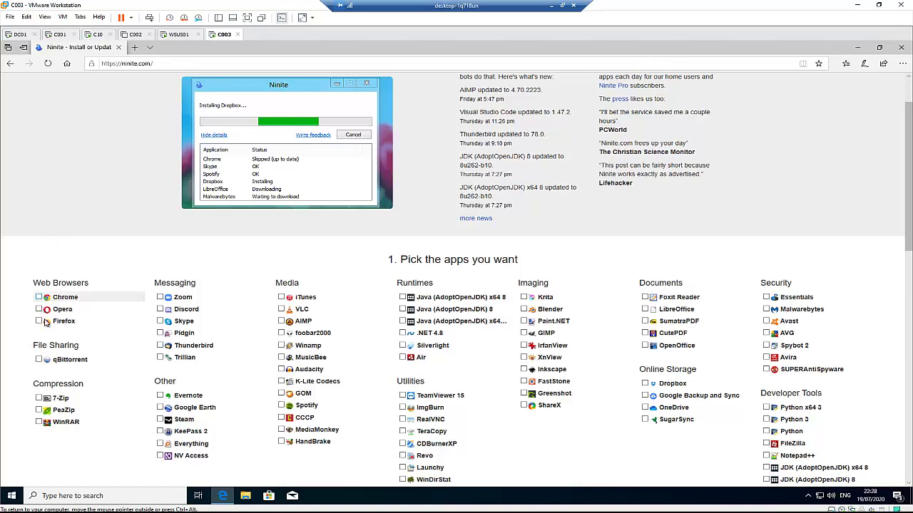
pyautogui.click(39, 297)
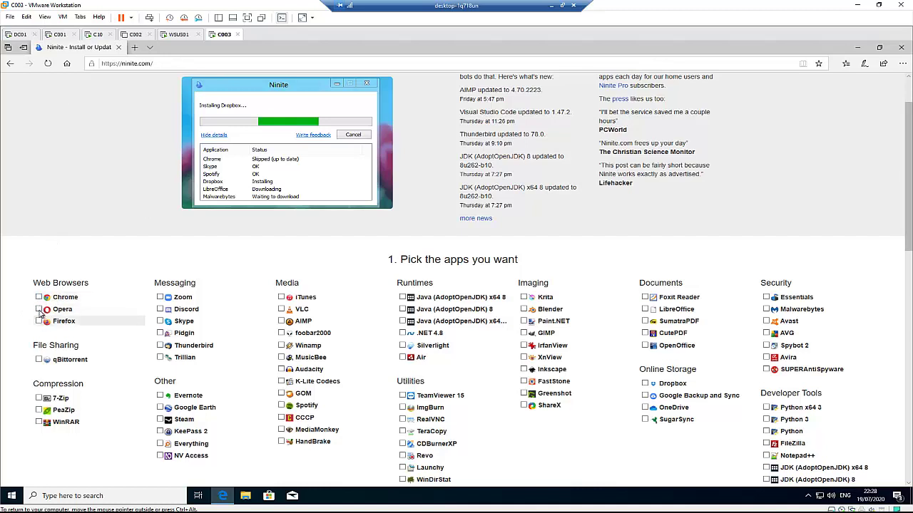
pyautogui.click(39, 321)
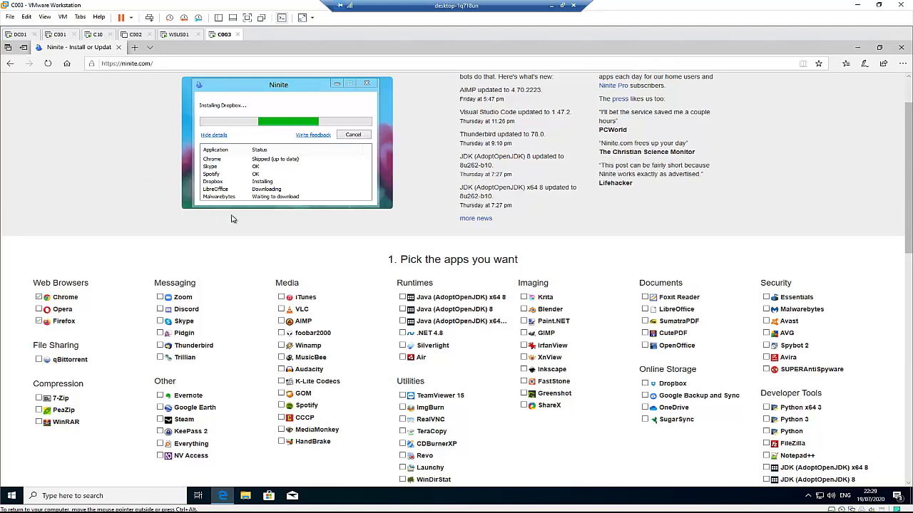
pyautogui.scroll(-1, 373, 296)
pyautogui.scroll(-3, 373, 297)
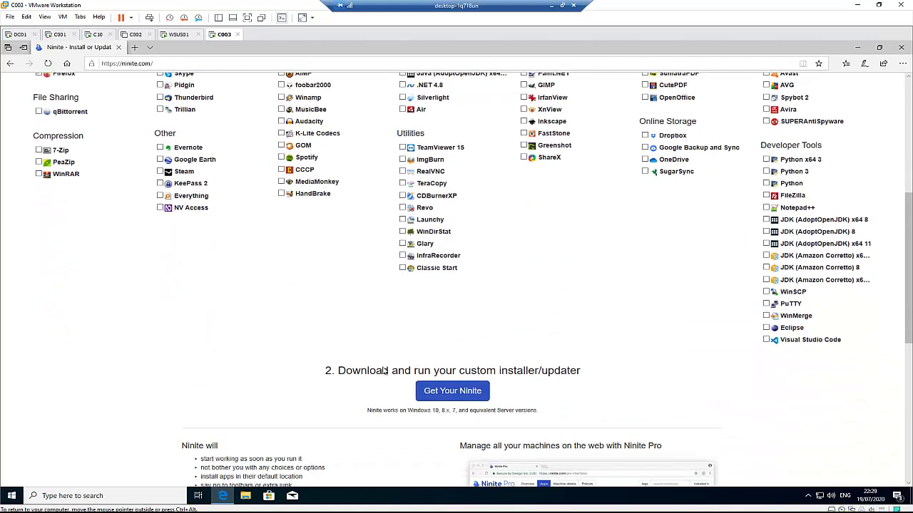
pyautogui.click(435, 390)
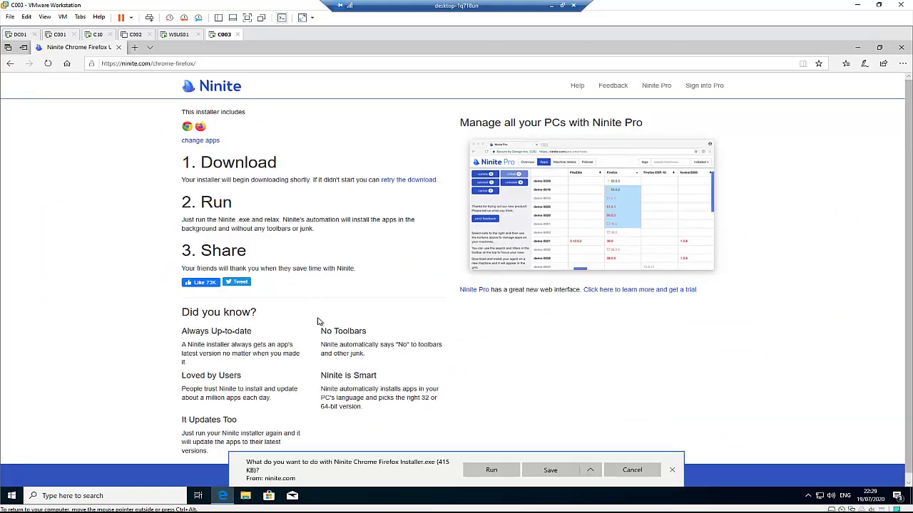
# Step: Run the Ninite installer with permission to change the device, show its installation details, and close it and the browser when finished
pyautogui.click(492, 471)
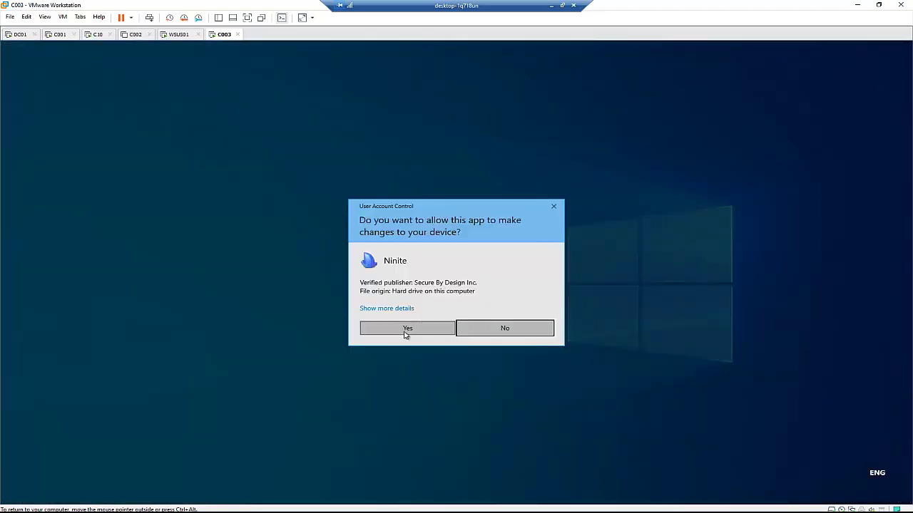
pyautogui.click(406, 331)
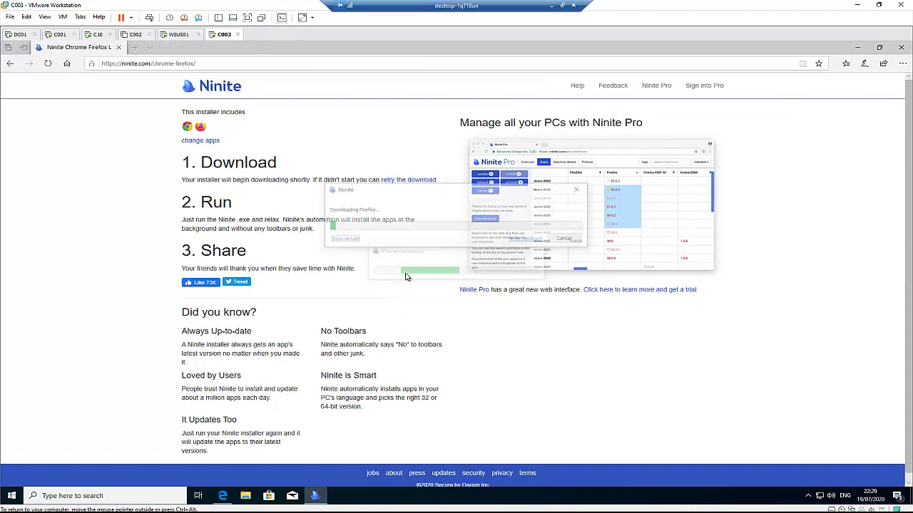
pyautogui.click(353, 241)
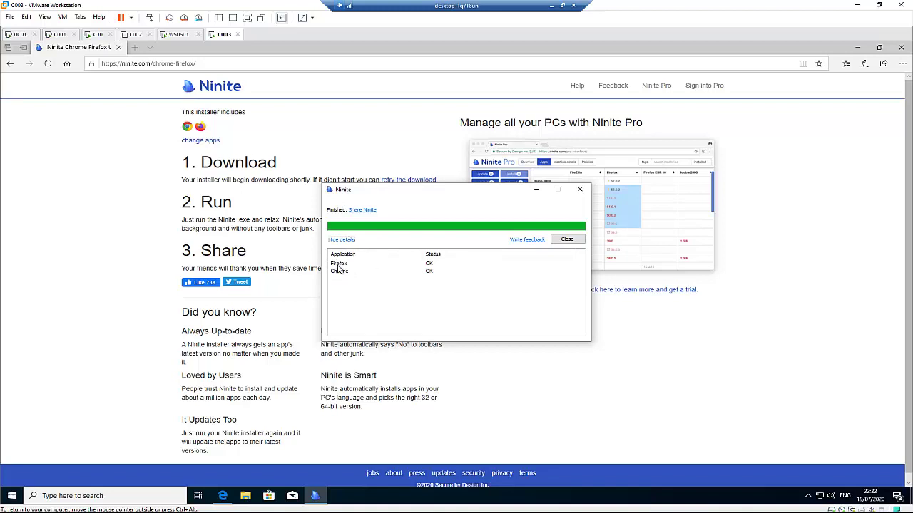
pyautogui.click(567, 241)
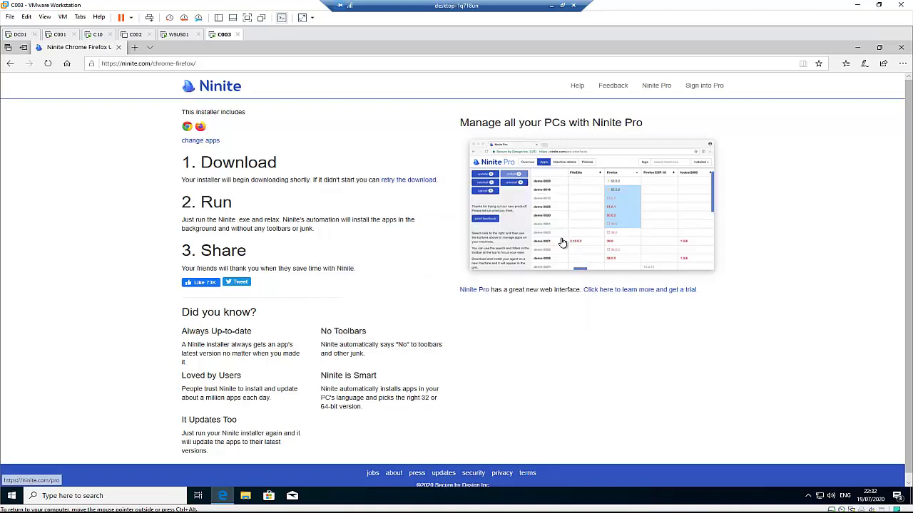
pyautogui.click(900, 49)
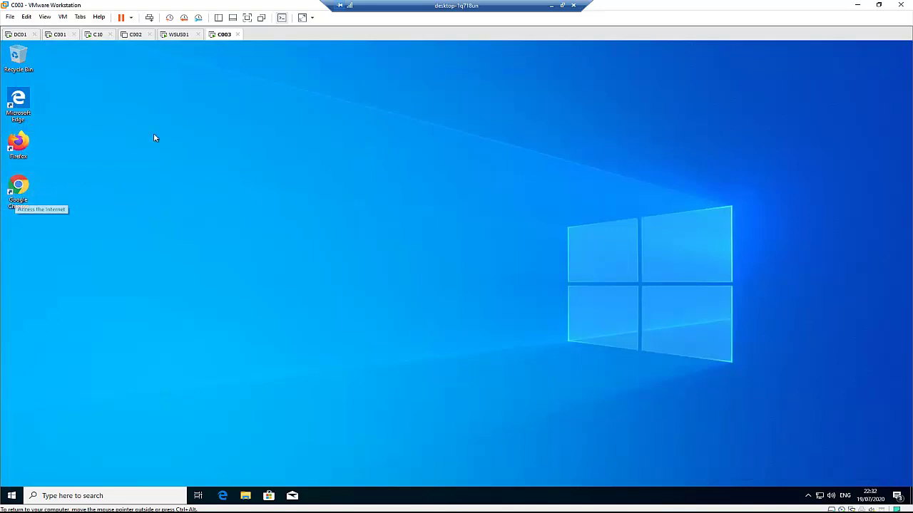
# Step: Examine the "Snapshot 1 Before software installation" entry in C003's Snapshot Manager
pyautogui.rightClick(220, 37)
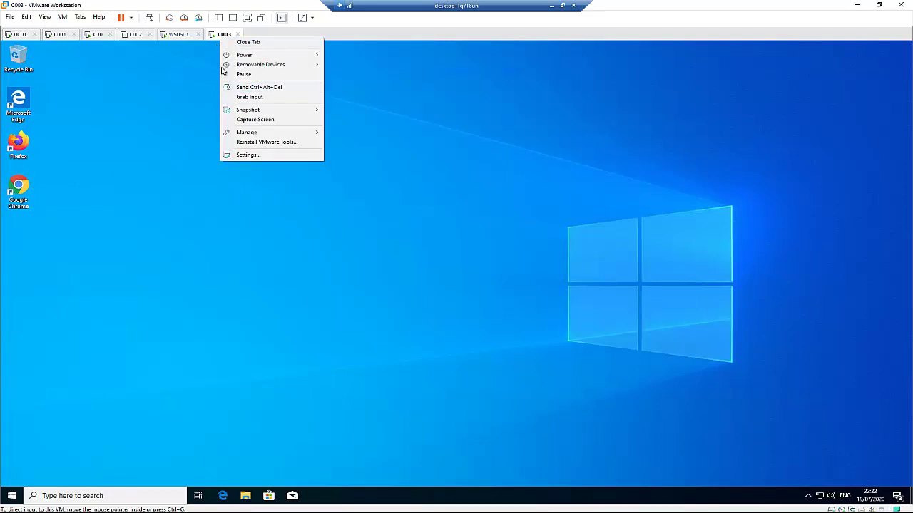
pyautogui.moveTo(241, 113)
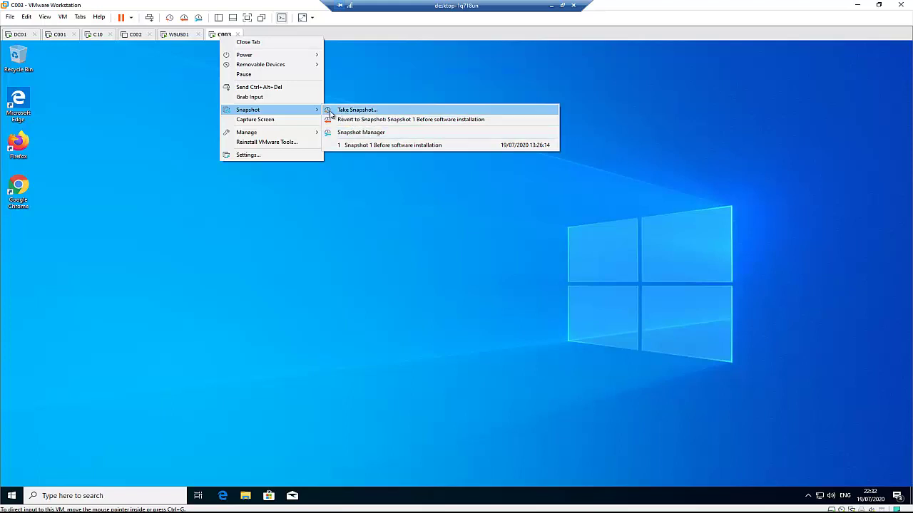
pyautogui.click(364, 133)
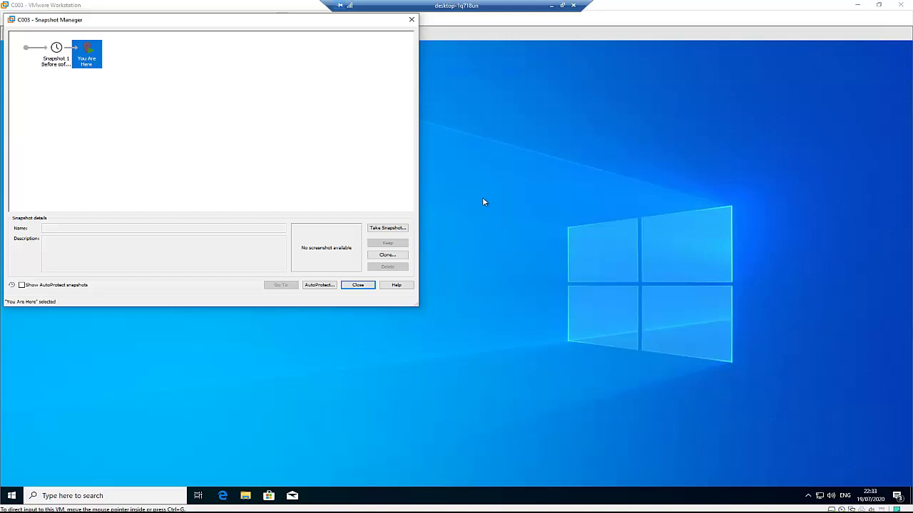
pyautogui.click(56, 61)
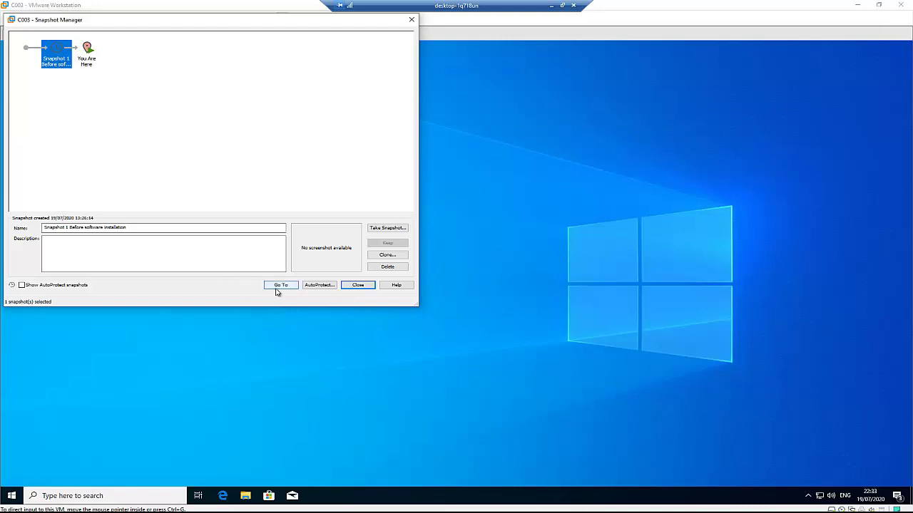
pyautogui.moveTo(207, 20); pyautogui.dragTo(322, 57)
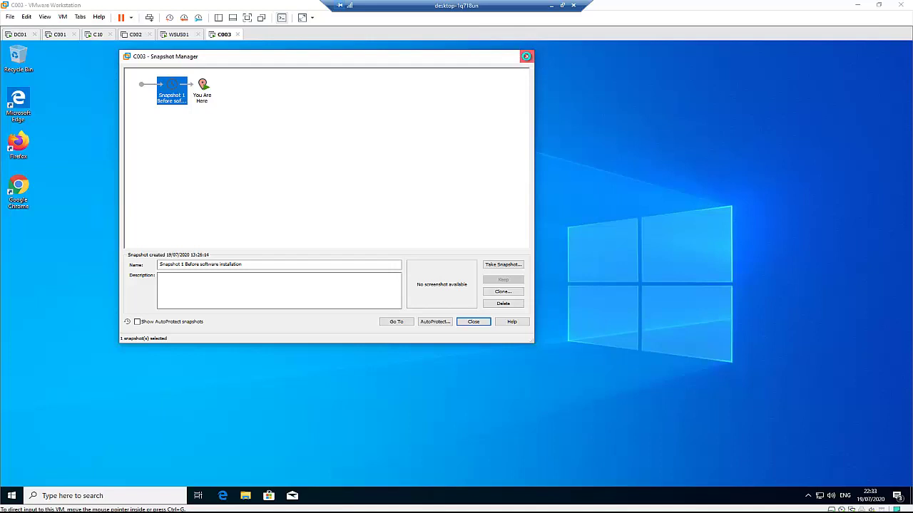
pyautogui.click(528, 57)
# Step: Revert C003 to "Snapshot 1 Before software installation", accepting the loss of its current state
pyautogui.rightClick(215, 36)
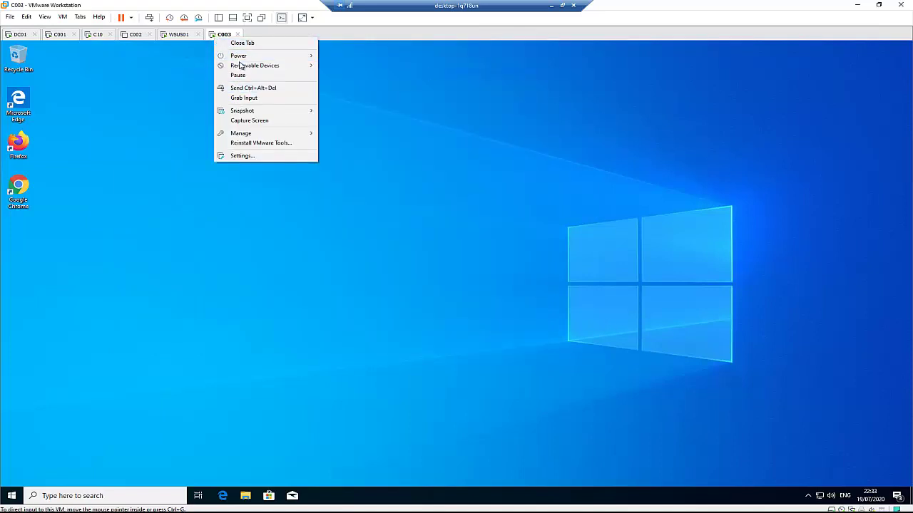
pyautogui.moveTo(277, 110)
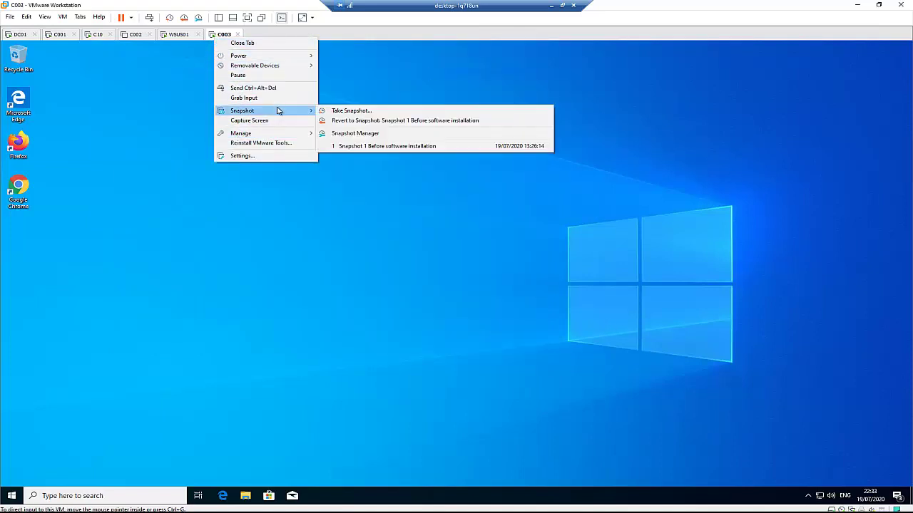
pyautogui.click(371, 122)
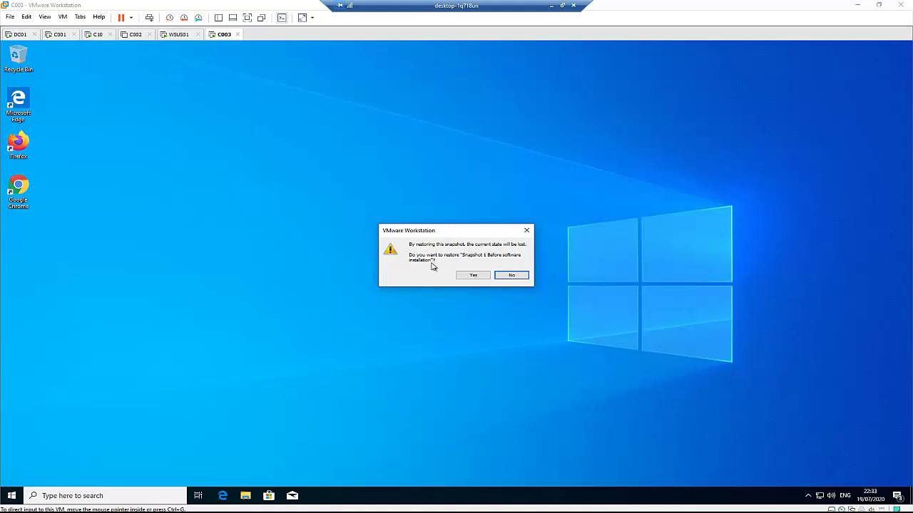
pyautogui.click(472, 275)
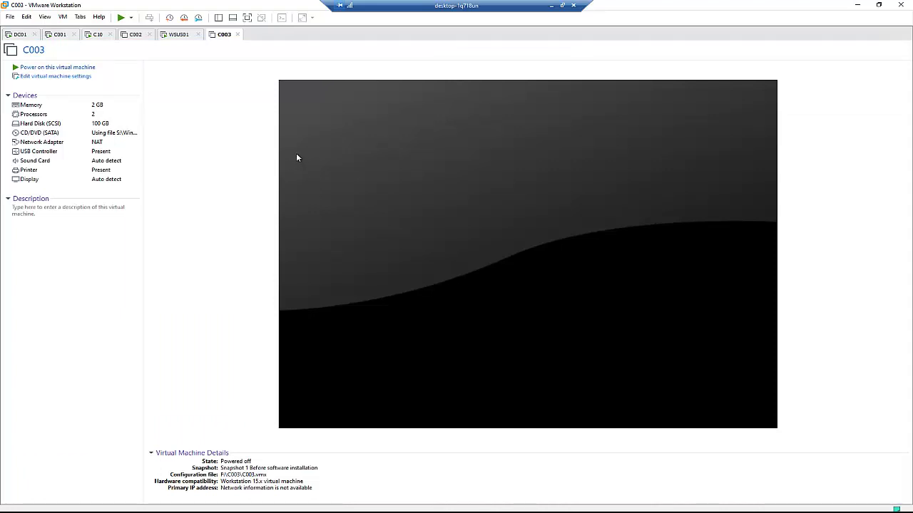
# Step: Power on C003 and sign in to Windows with the account password, declining to turn on Toggle Keys
pyautogui.click(57, 67)
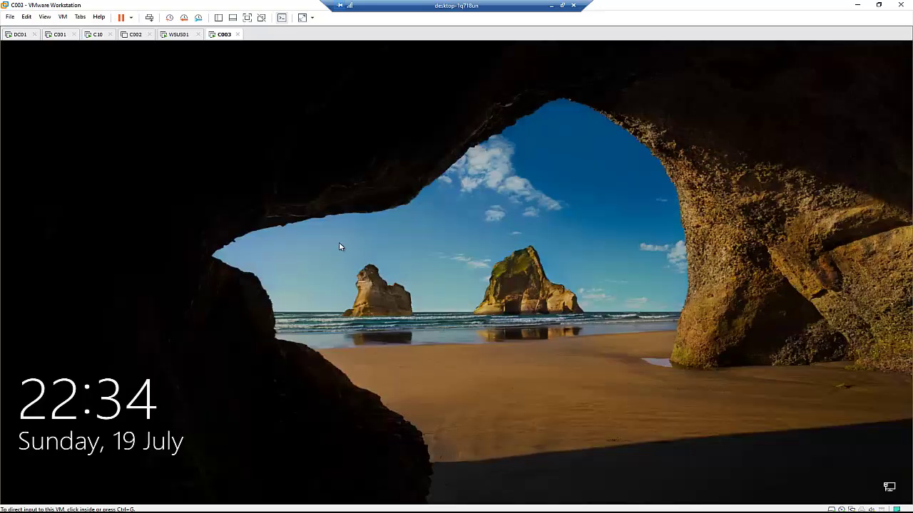
pyautogui.click(344, 243)
pyautogui.click(385, 254)
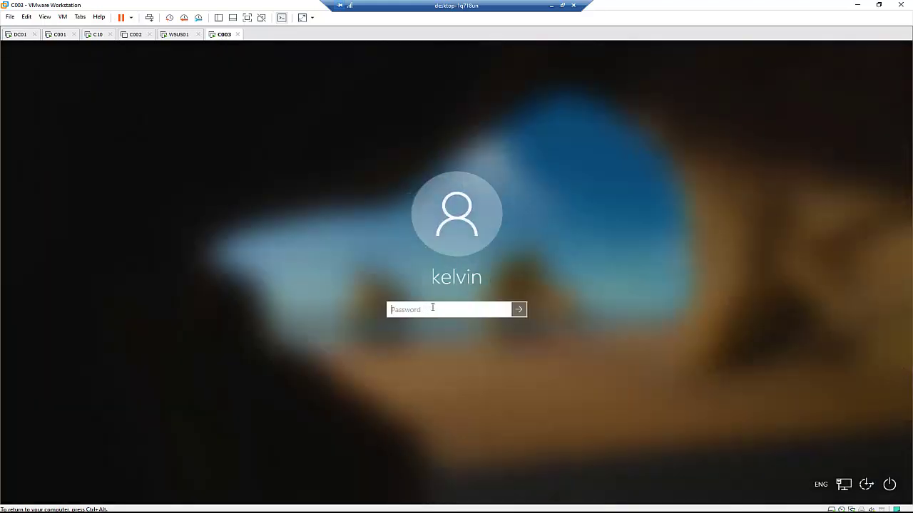
pyautogui.write('•••••')
pyautogui.press('Return')
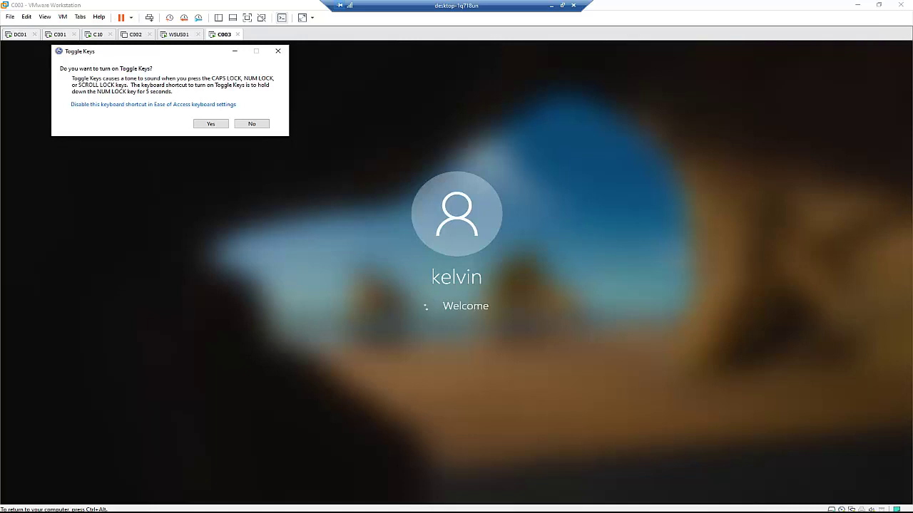
pyautogui.click(264, 126)
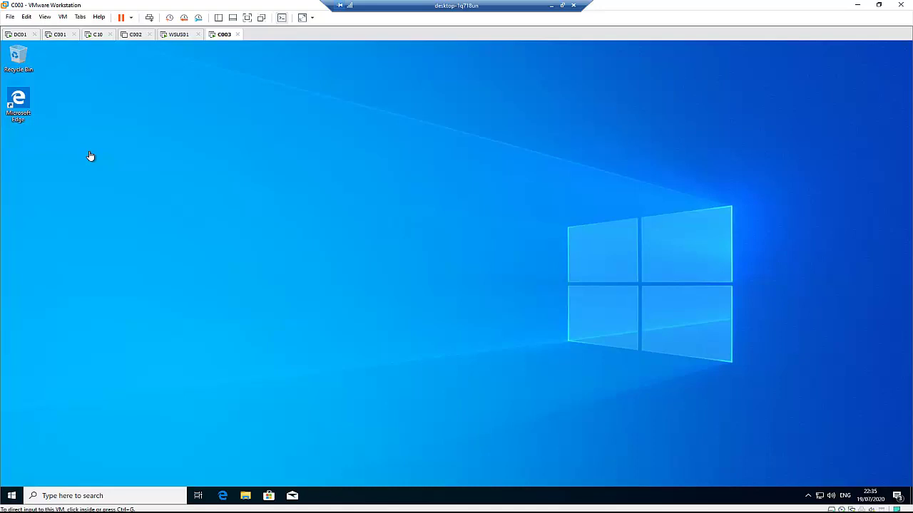
# Step: Delete "Snapshot 1 Before software installation" from C003's Snapshot Manager
pyautogui.rightClick(223, 40)
pyautogui.moveTo(255, 112)
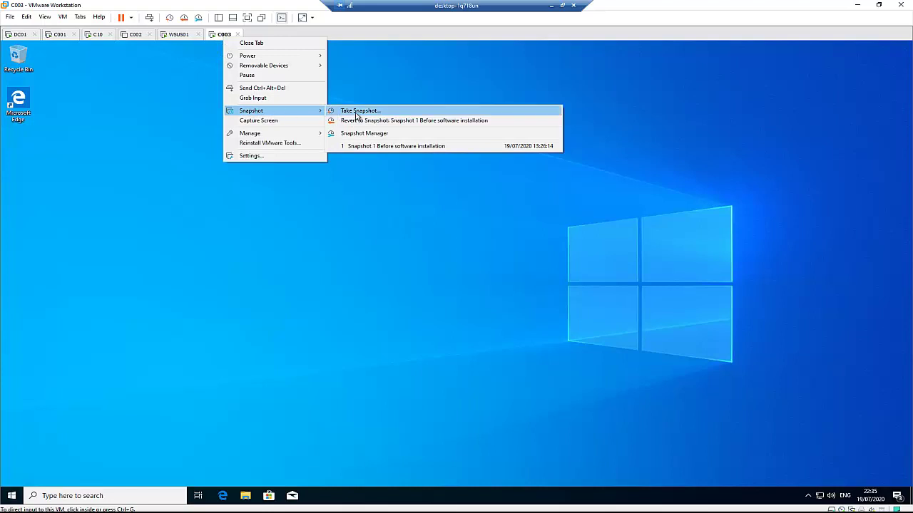
pyautogui.click(366, 134)
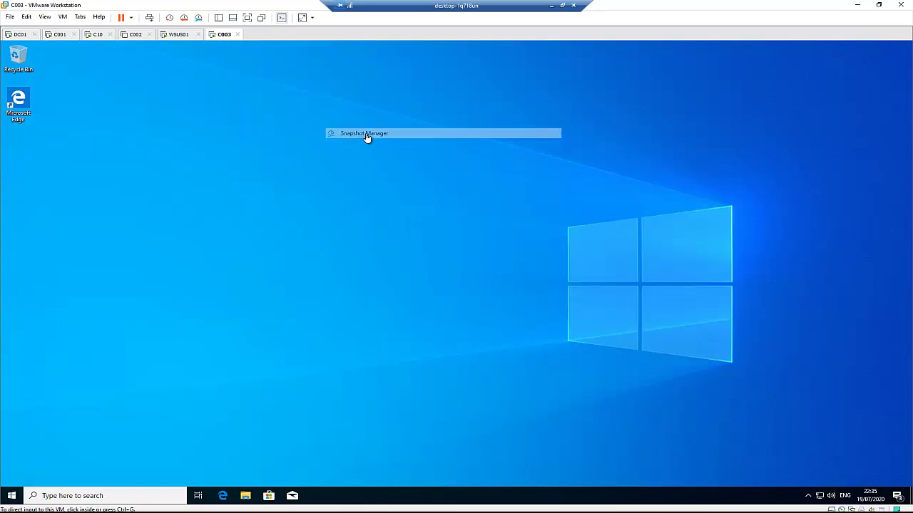
pyautogui.click(166, 98)
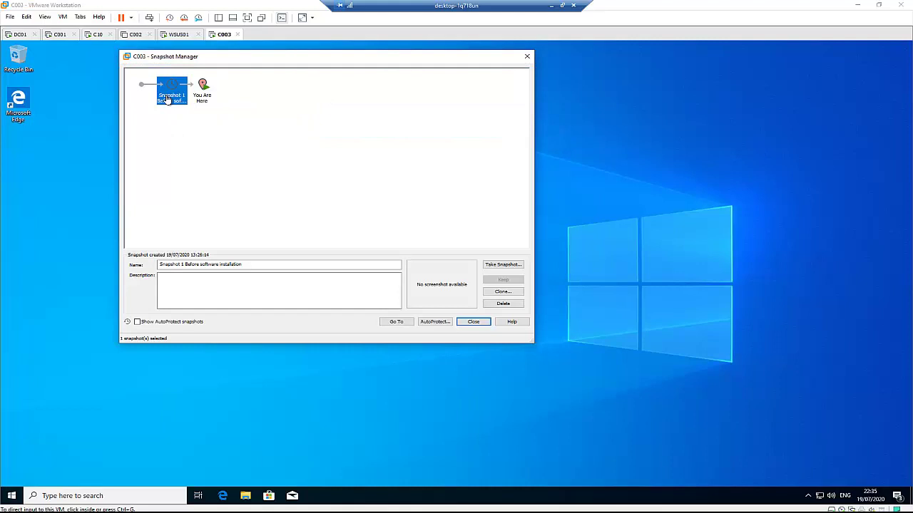
pyautogui.click(502, 303)
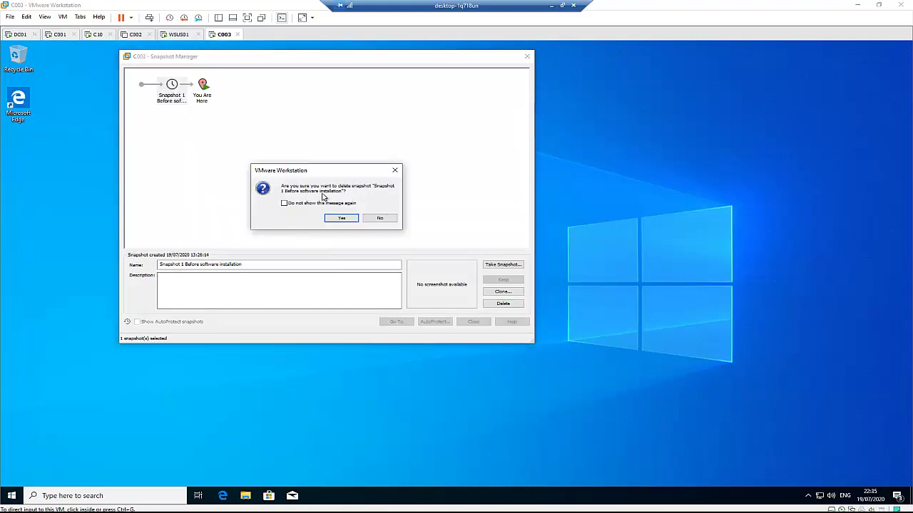
pyautogui.click(305, 203)
pyautogui.click(340, 218)
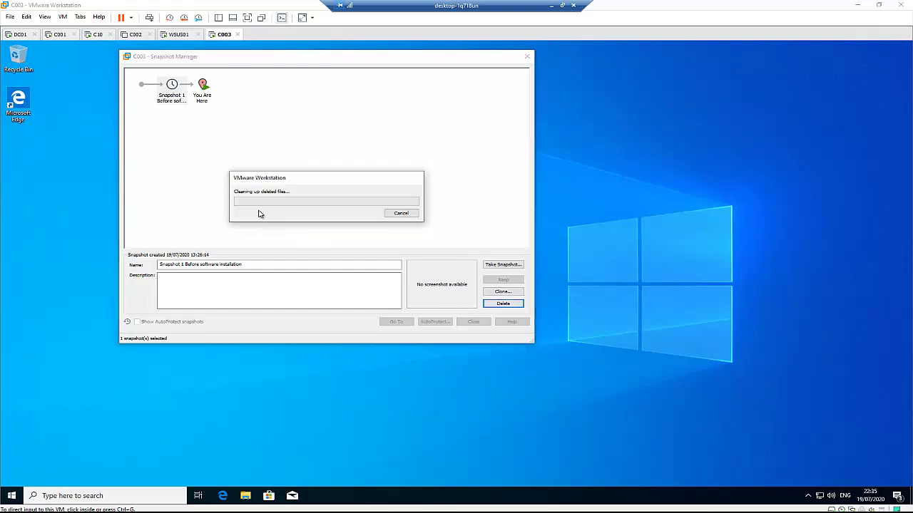